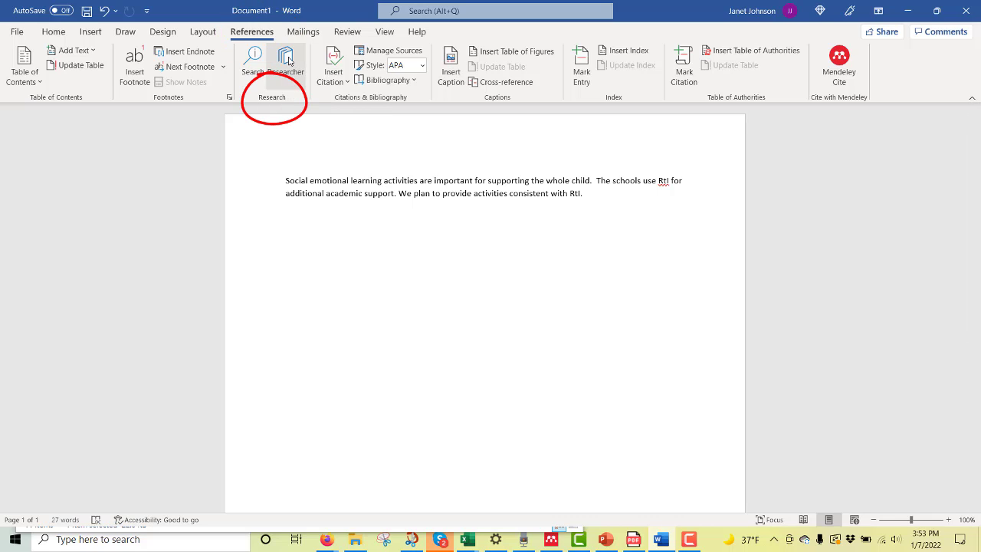
- Open Researcher and search its sources for "social emotional learning"
click(286, 61)
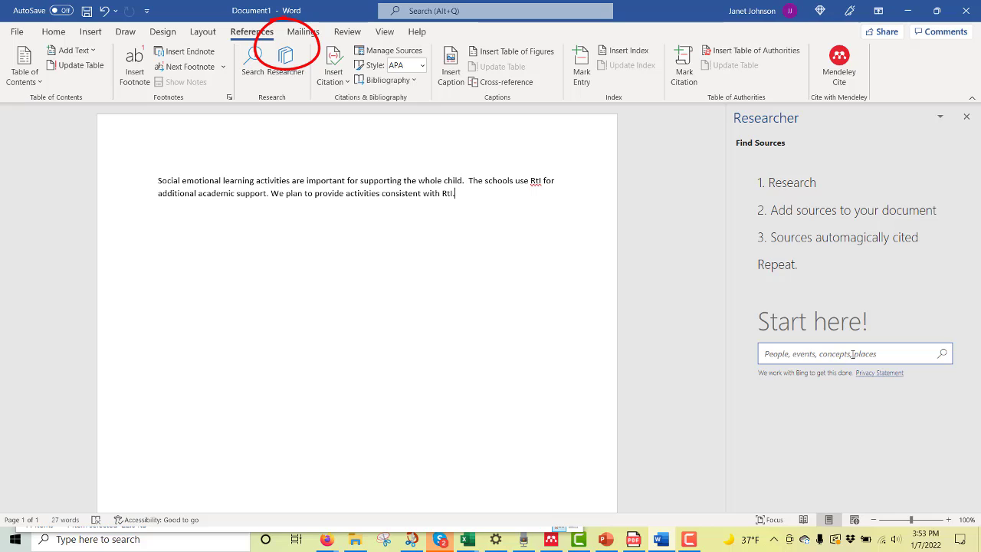
text(social)
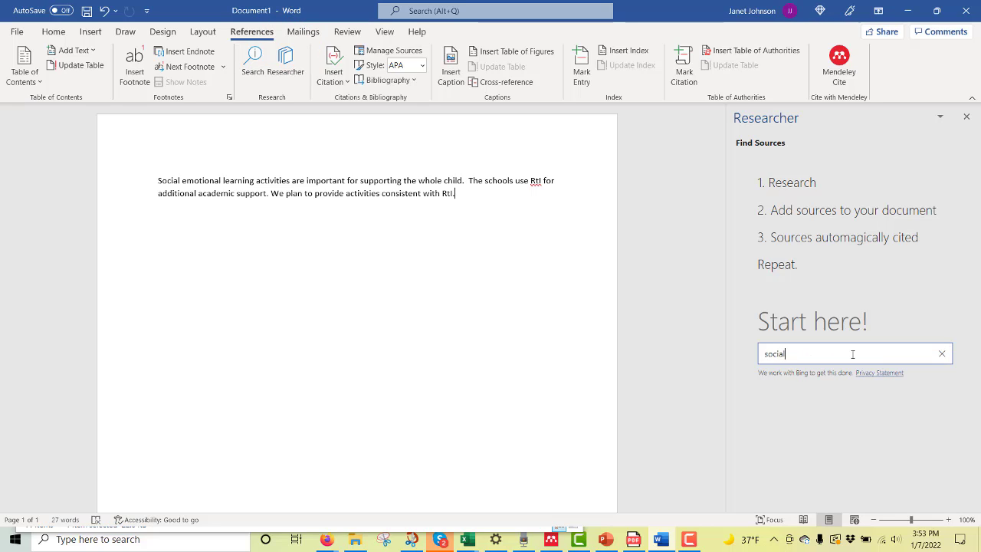
text( emotional learning)
key(Return)
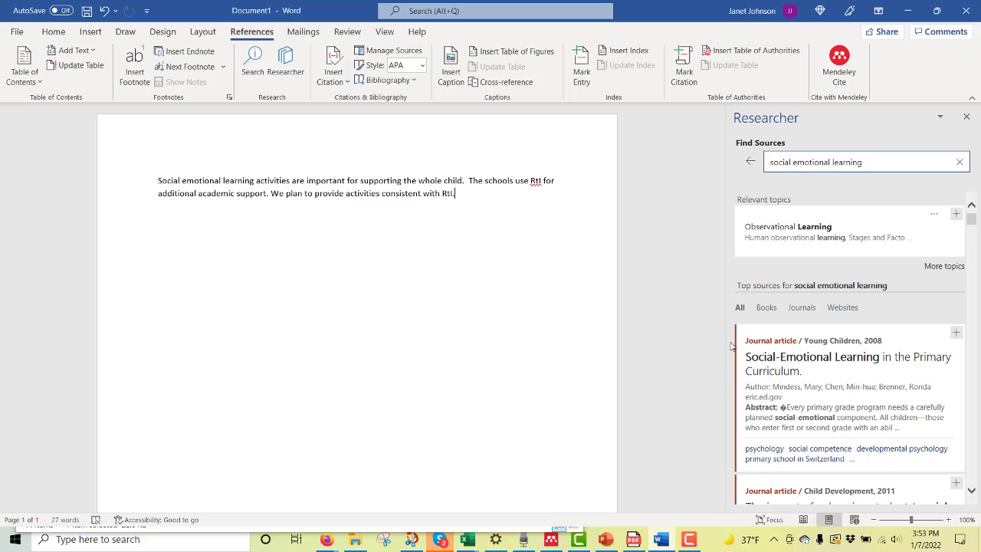
- Open the 2011 Child Development article on enhancing students' social and emotional learning and read through its abstract
scroll(770, 391, down, 3)
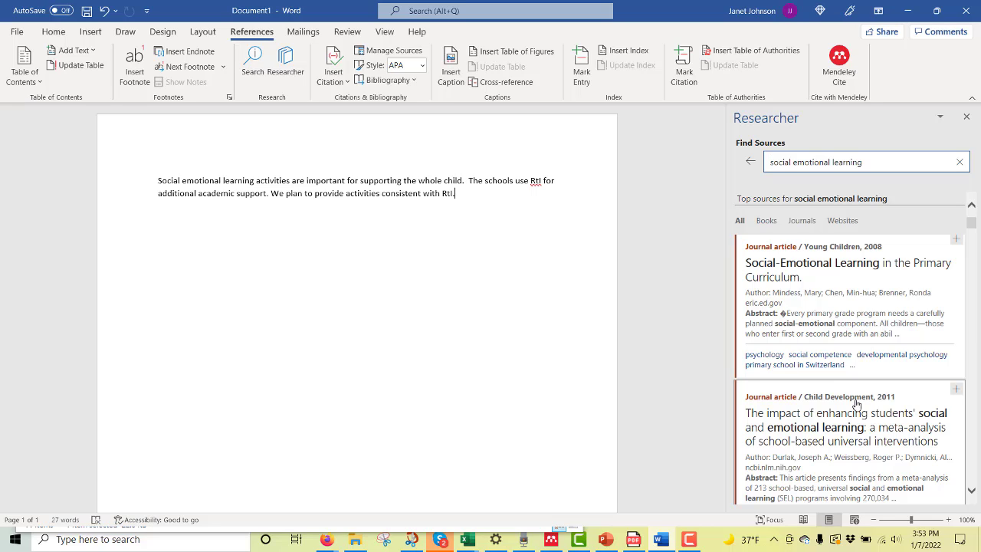
scroll(856, 404, down, 1)
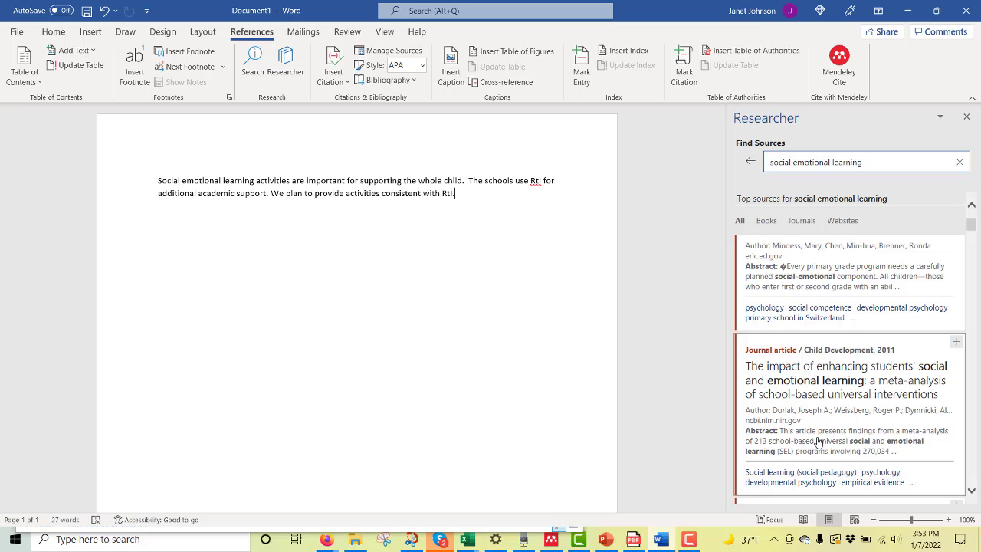
click(855, 370)
scroll(859, 376, down, 3)
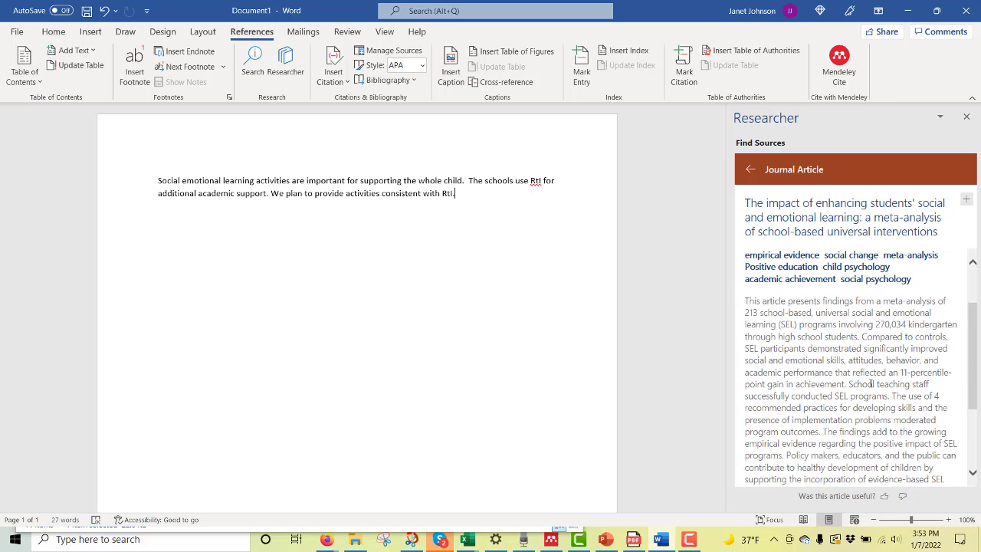
scroll(871, 383, down, 2)
scroll(871, 381, up, 3)
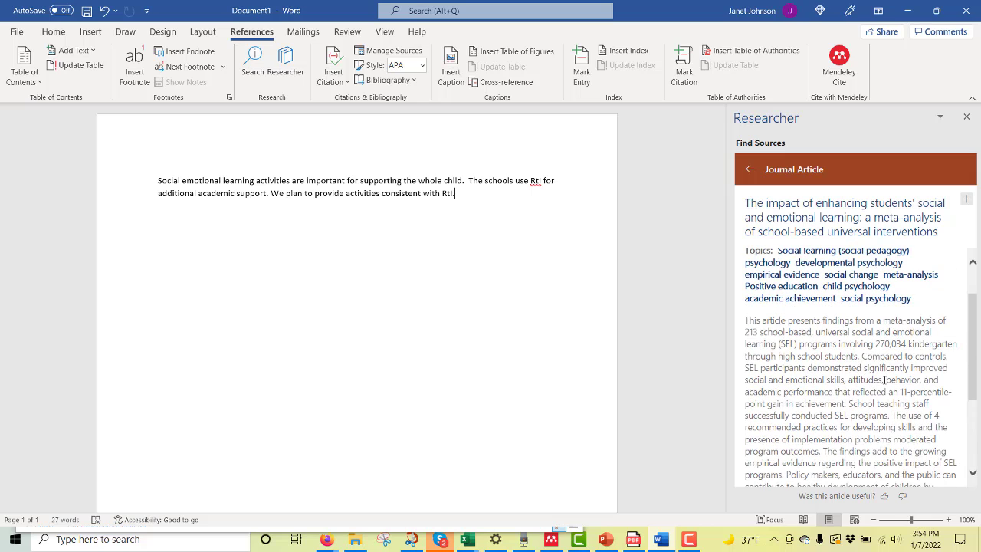
scroll(885, 380, down, 1)
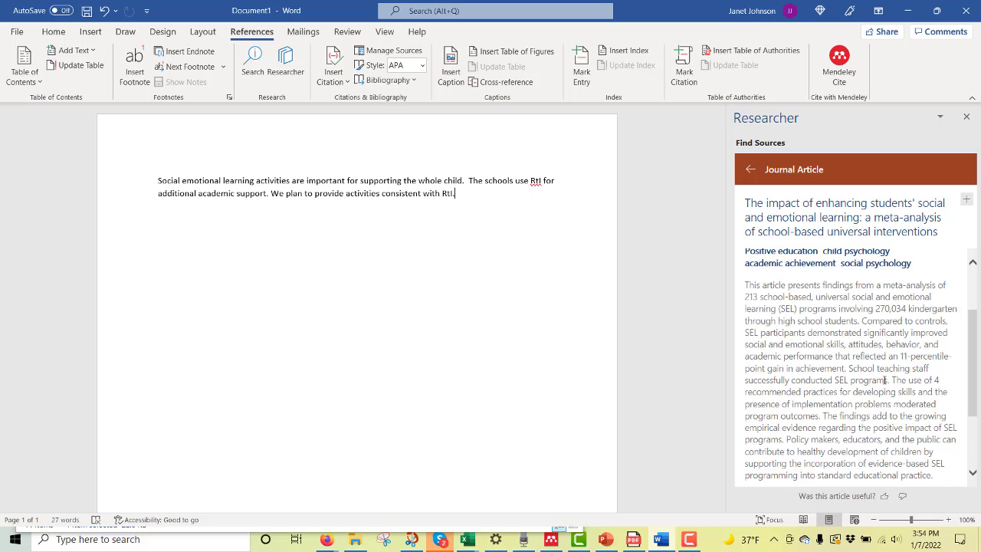
scroll(885, 380, down, 2)
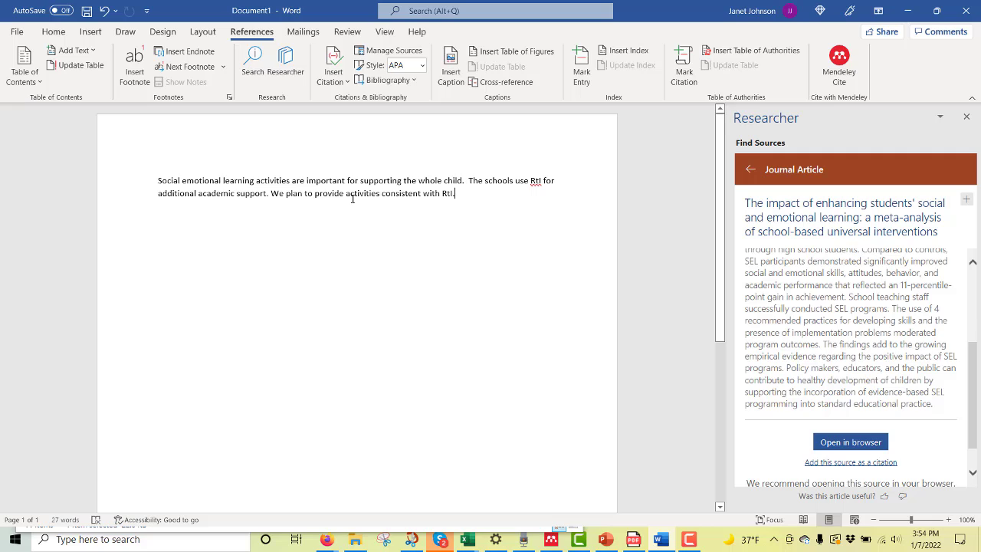
- Choose APA Sixth Edition as the citation style and add the opened article as a citation after the first sentence
click(468, 181)
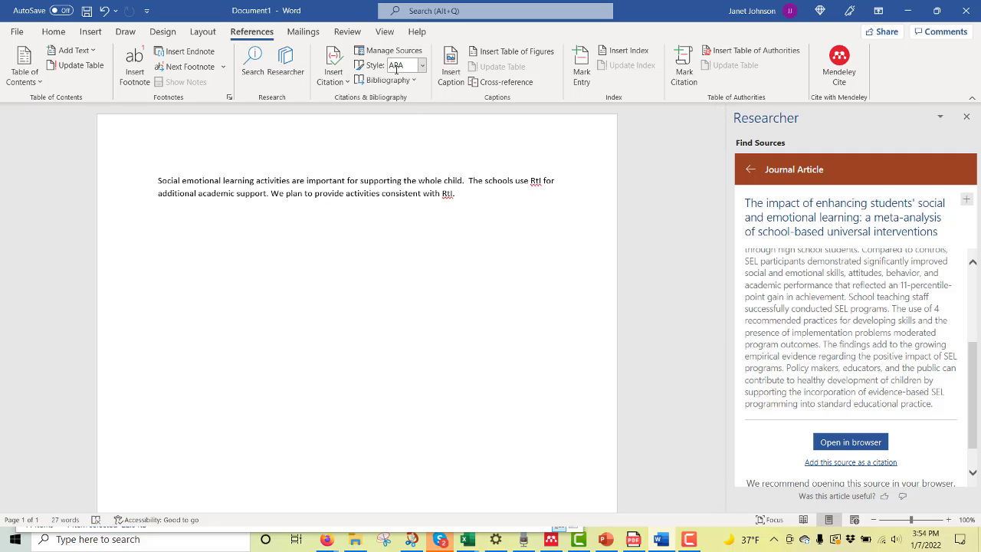
click(422, 68)
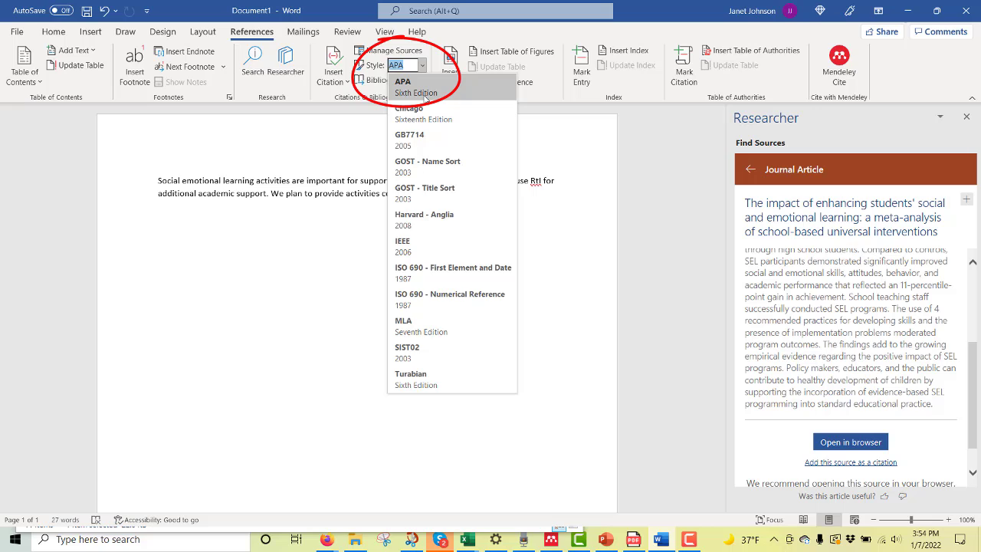
click(425, 96)
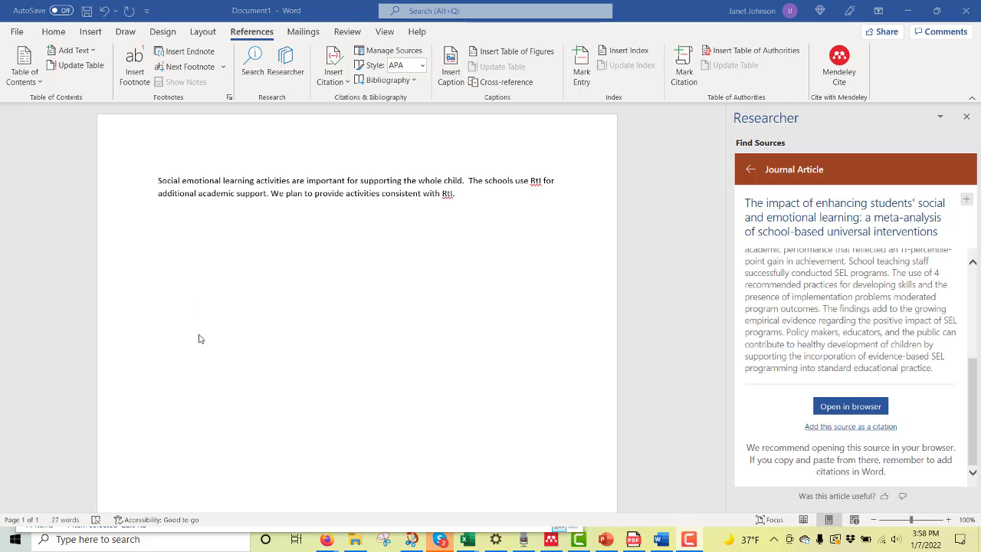
click(469, 187)
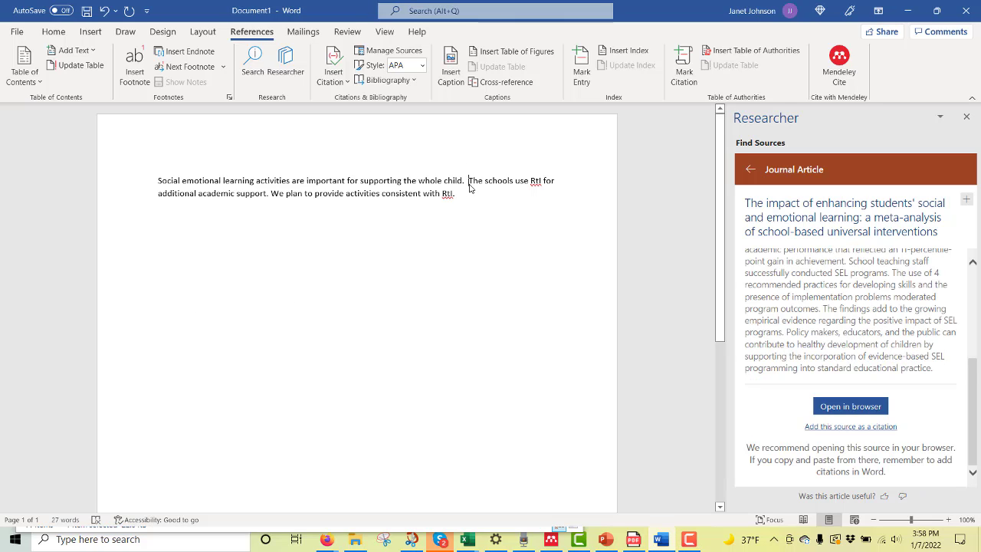
click(841, 427)
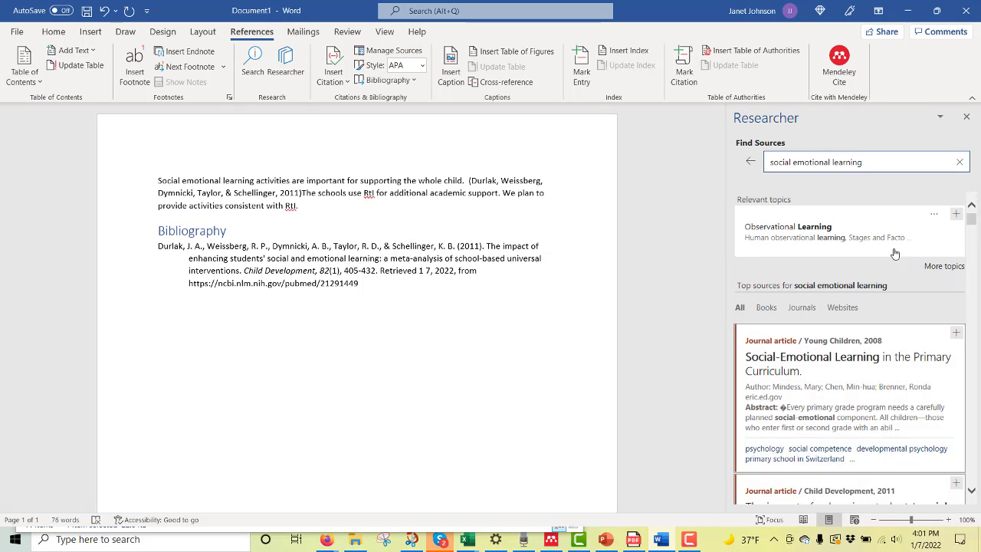
- Look through the further top sources listed for social emotional learning
scroll(888, 277, down, 3)
scroll(872, 341, down, 6)
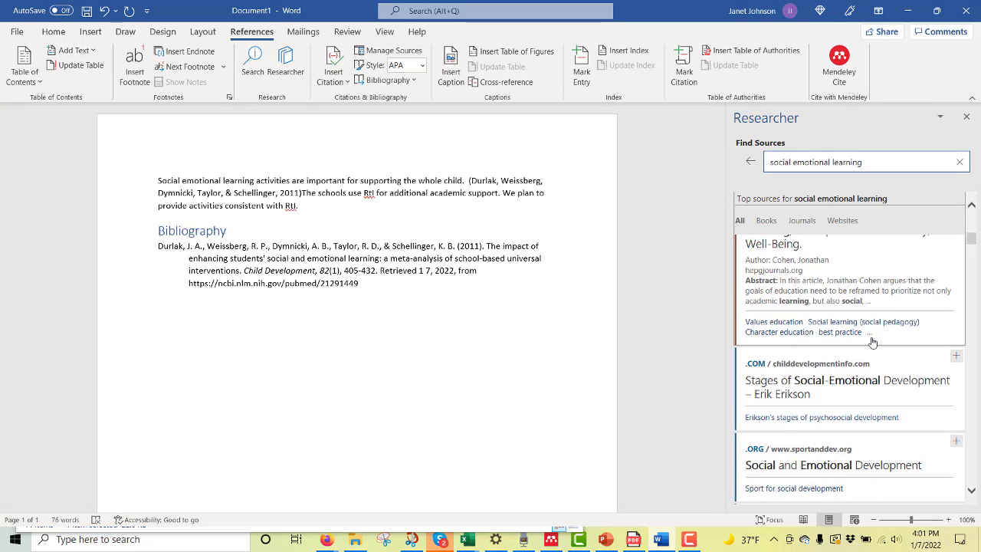
scroll(872, 341, down, 8)
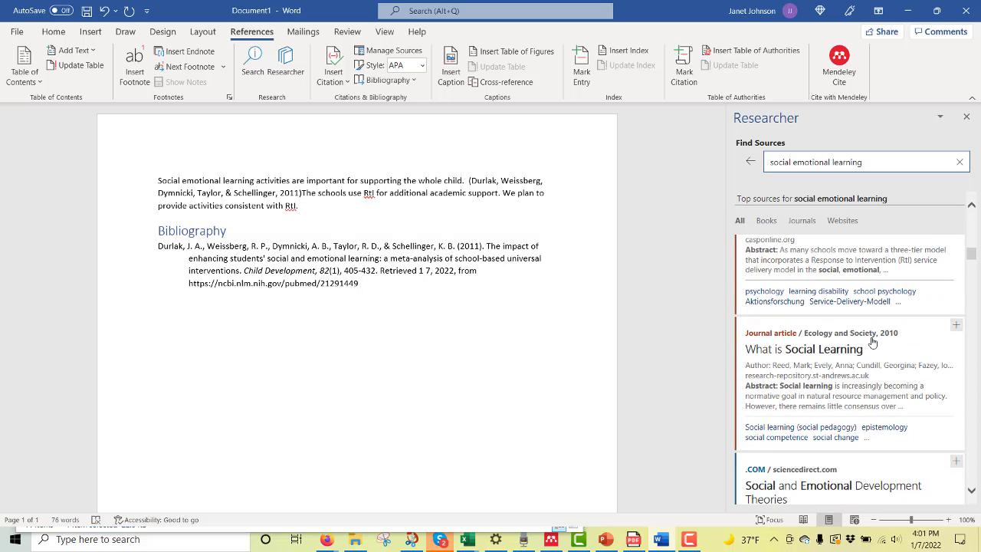
scroll(873, 341, down, 1)
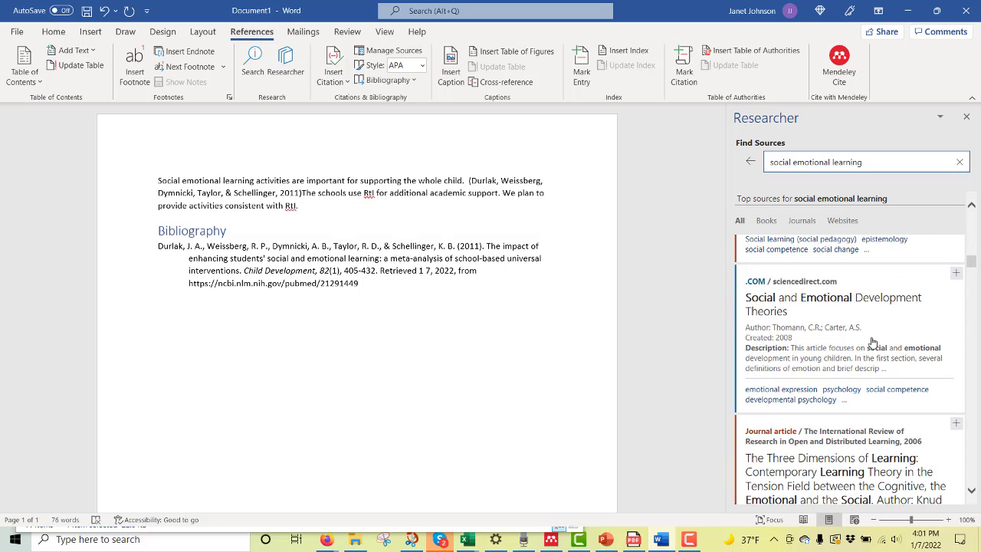
scroll(873, 341, down, 2)
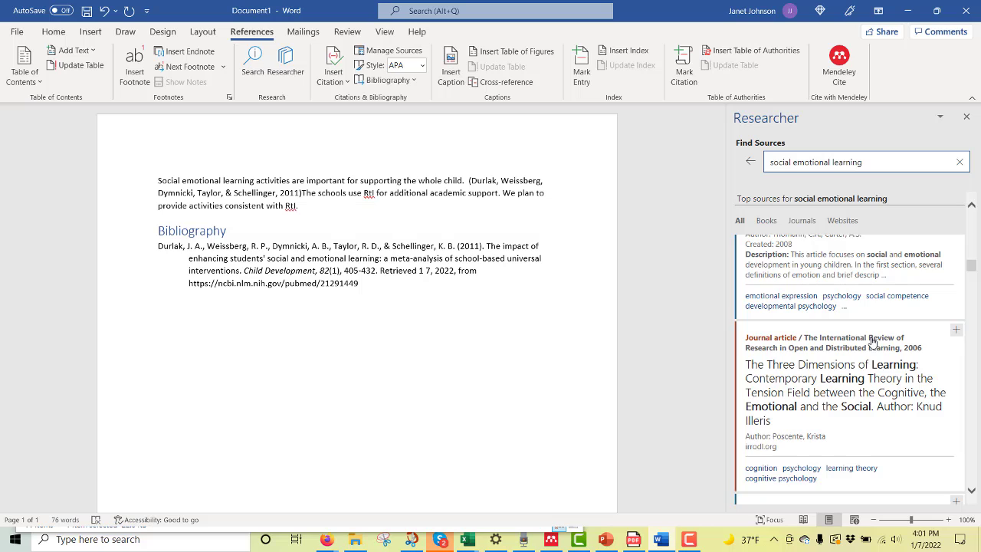
scroll(872, 341, down, 2)
scroll(872, 342, down, 3)
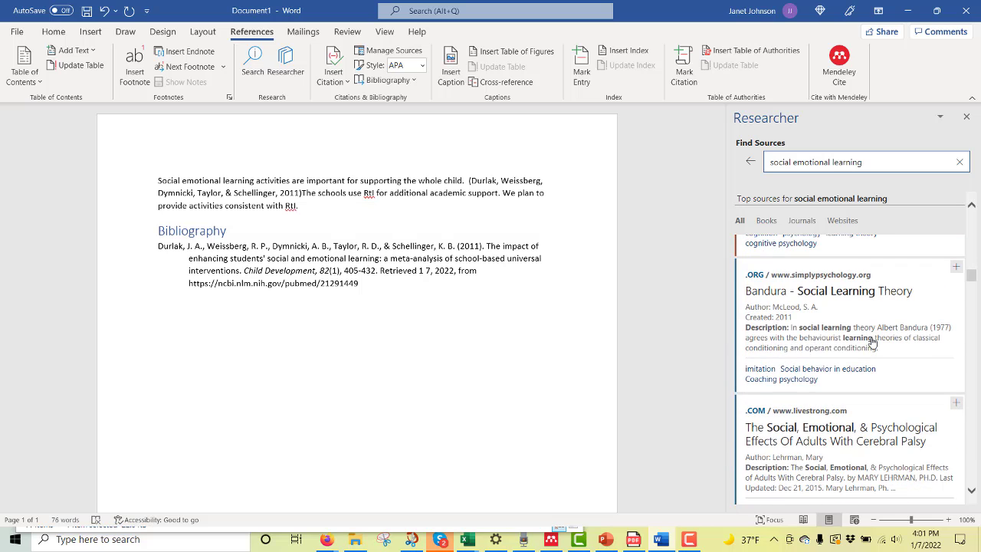
- Narrow the source search to "social emotional learning rti"
click(891, 161)
text(rti)
key(Return)
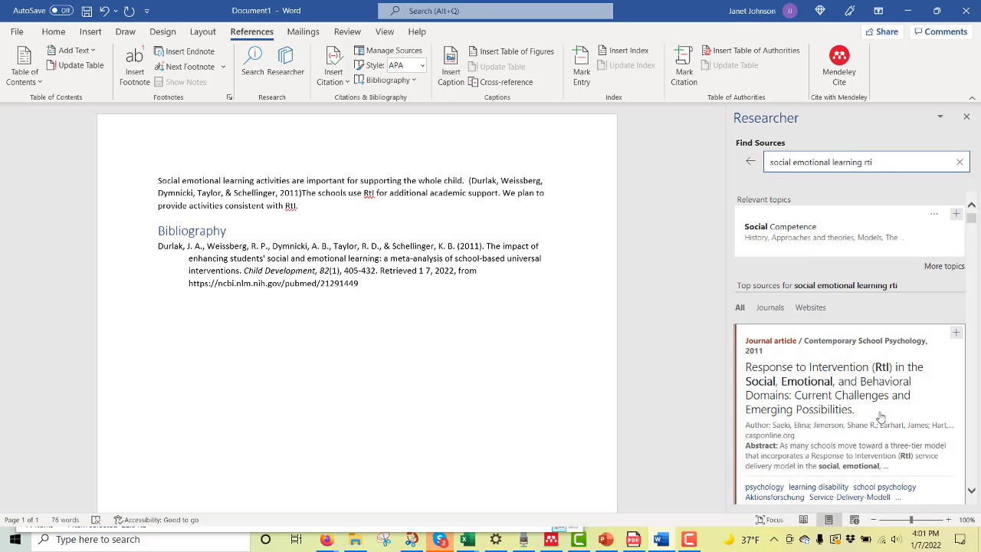
- Open the 2011 Contemporary School Psychology article on Response to Intervention and add it as a citation after "The schools use RtI"
click(829, 381)
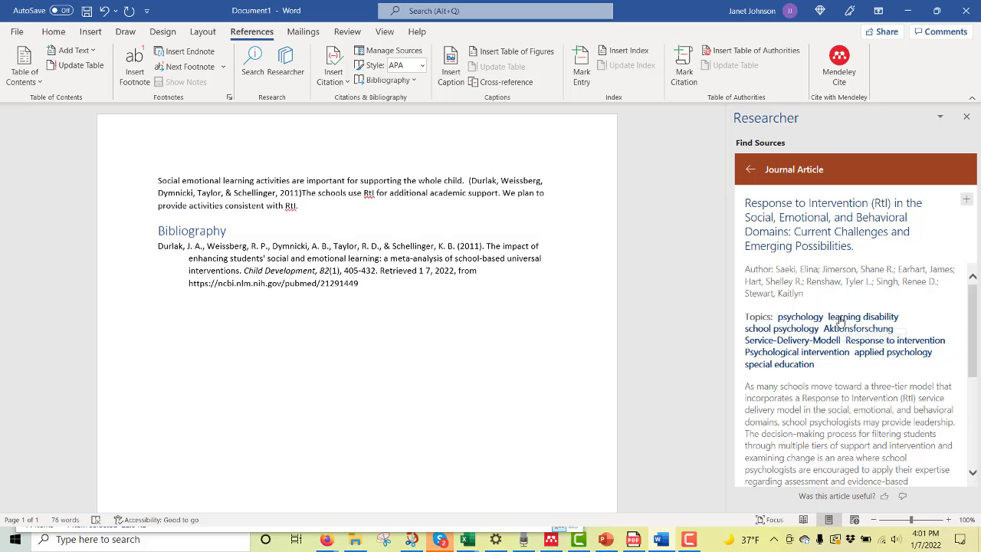
scroll(841, 320, down, 3)
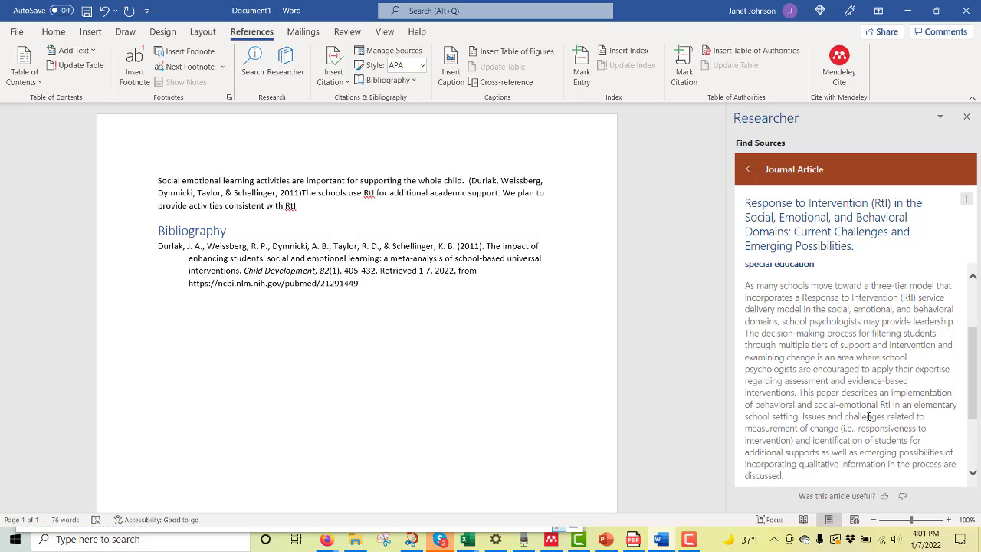
scroll(875, 304, down, 3)
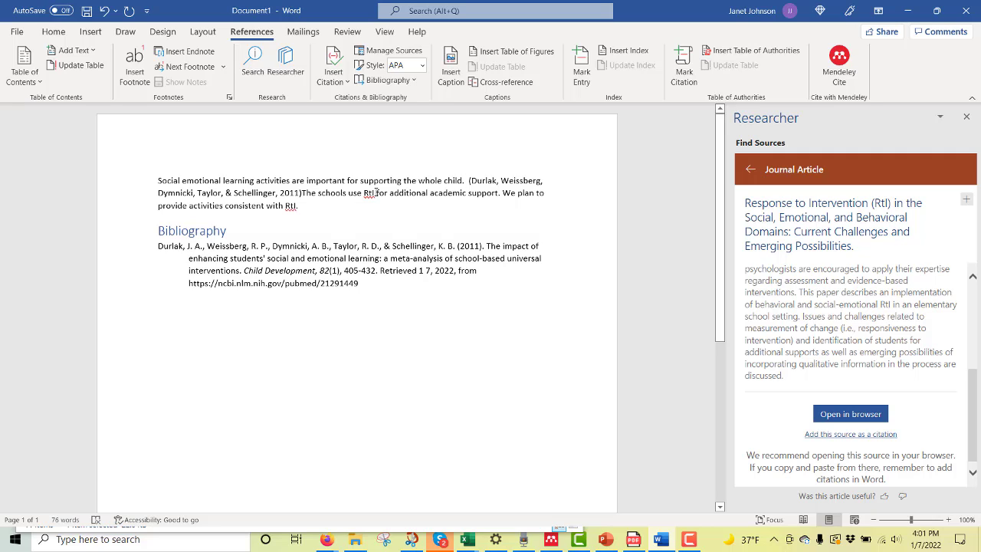
click(375, 192)
click(862, 435)
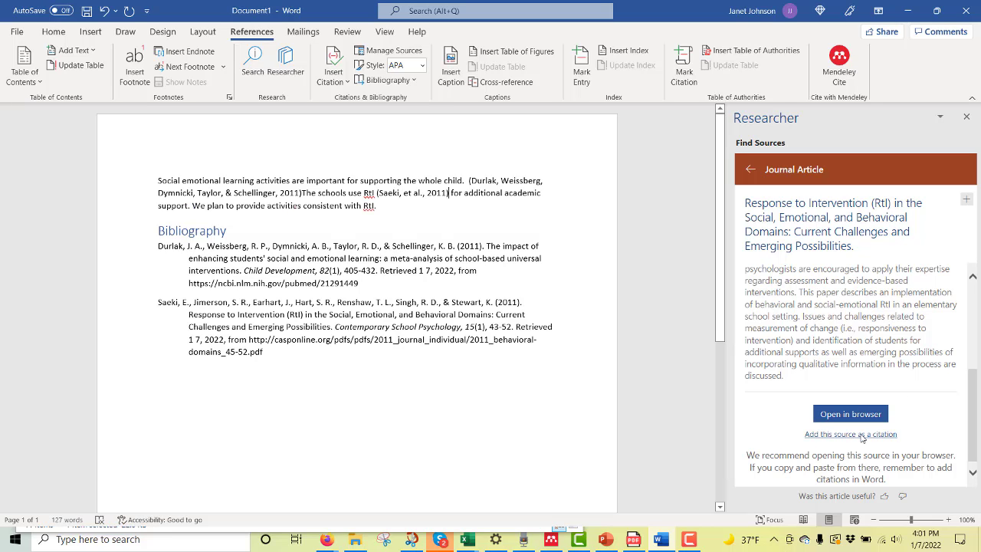